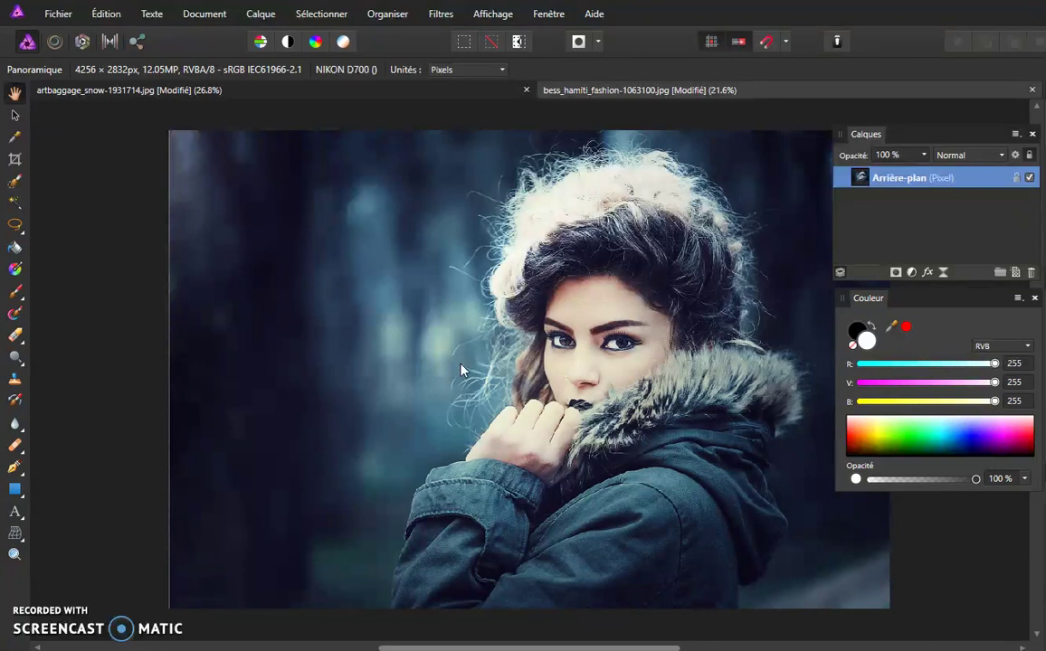
- Copy the entire winter portrait and paste it as a new layer in the artbaggage_snow image
{"action": "left_click", "coordinate": [582, 94]}
{"action": "key", "text": "ctrl"}
{"action": "key", "text": "ctrl+a"}
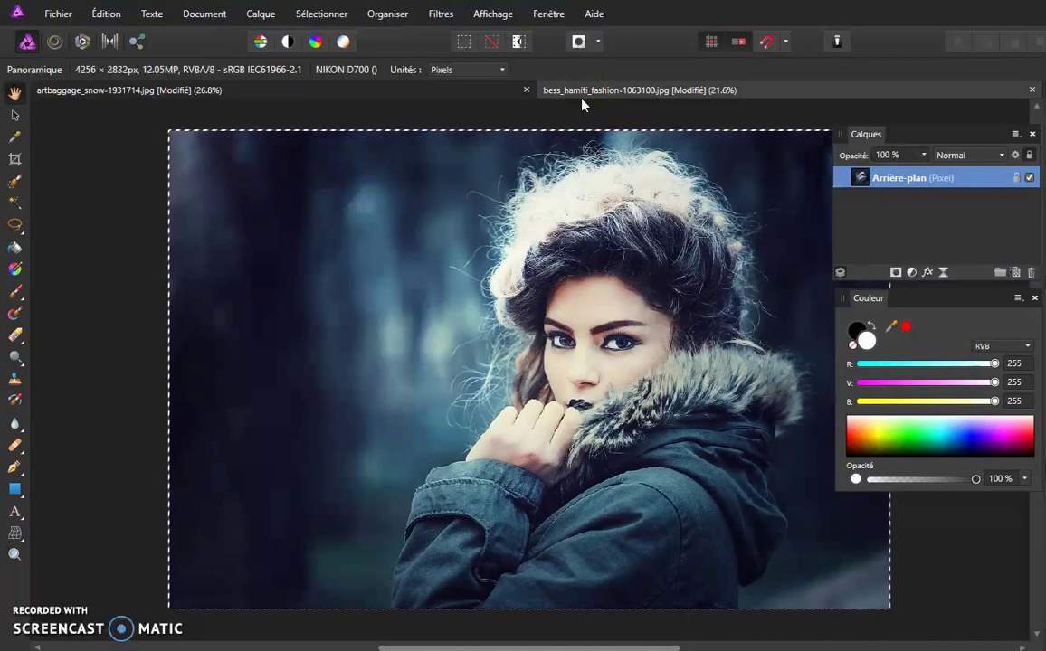
{"action": "left_click", "coordinate": [242, 92]}
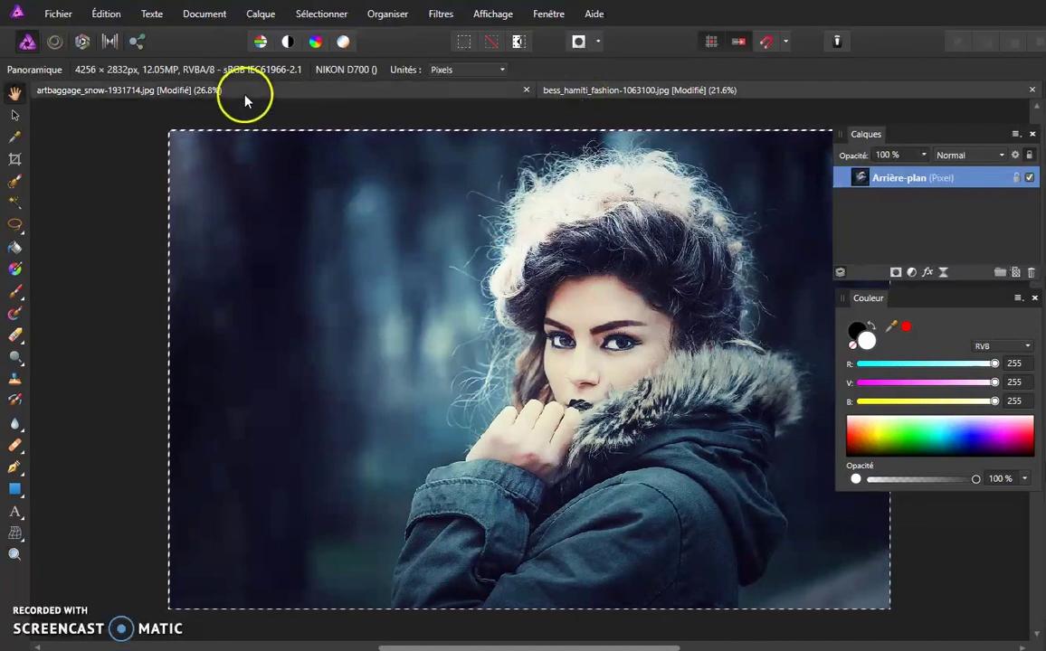
{"action": "key", "text": "ctrl"}
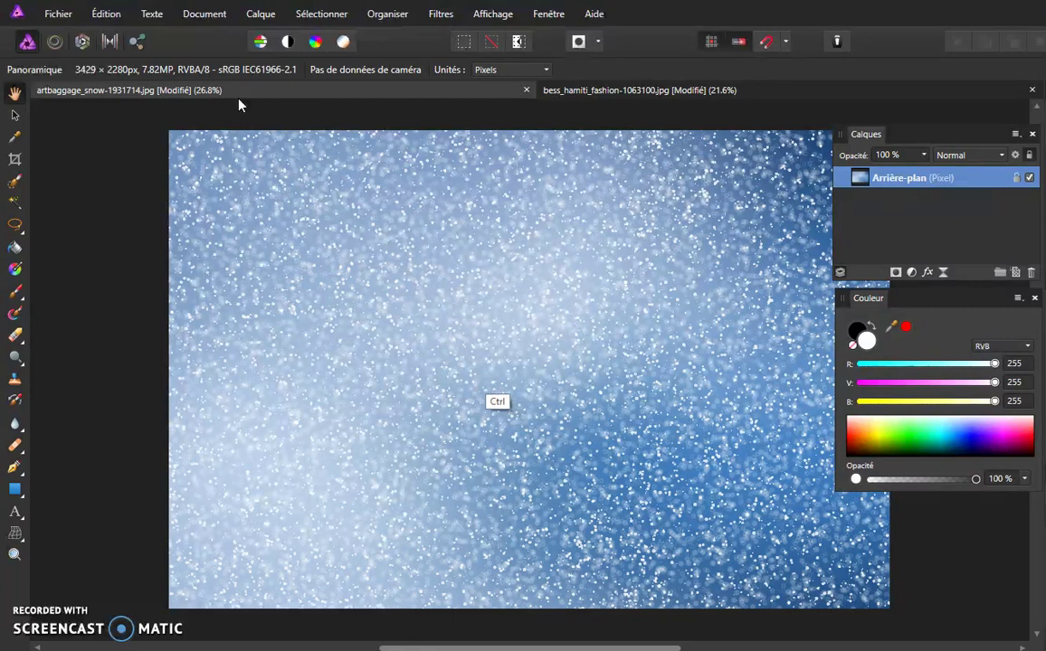
{"action": "key", "text": "ctrl+v"}
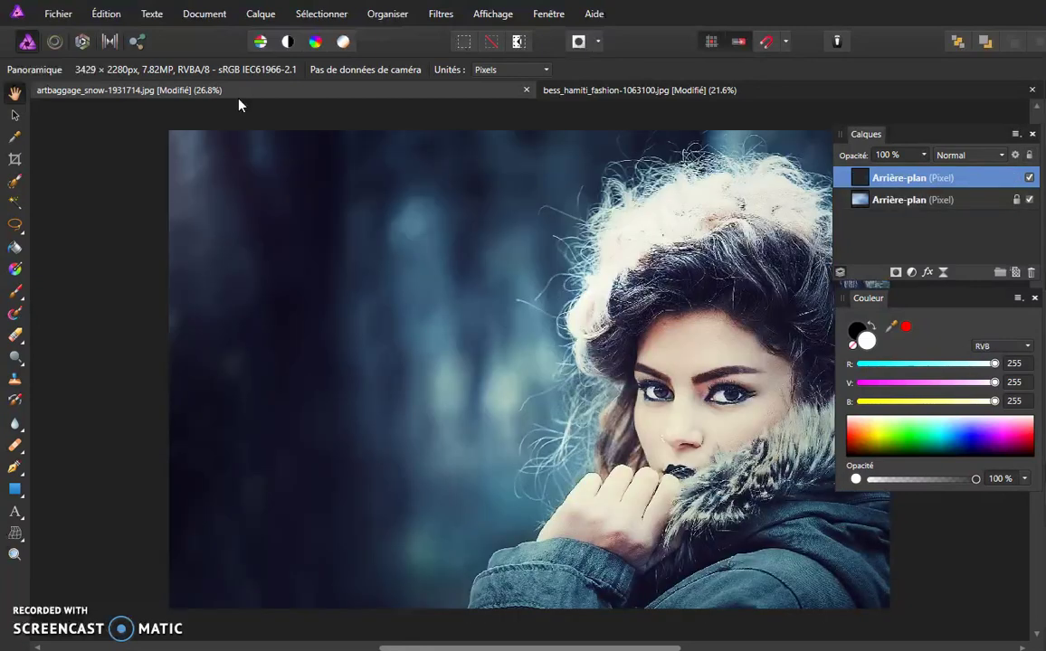
- Scale the pasted portrait to about 3434 × 2285 px so it fills the 3429 × 2280 snow canvas
{"action": "left_click", "coordinate": [15, 114]}
{"action": "key", "text": "ctrl+minus"}
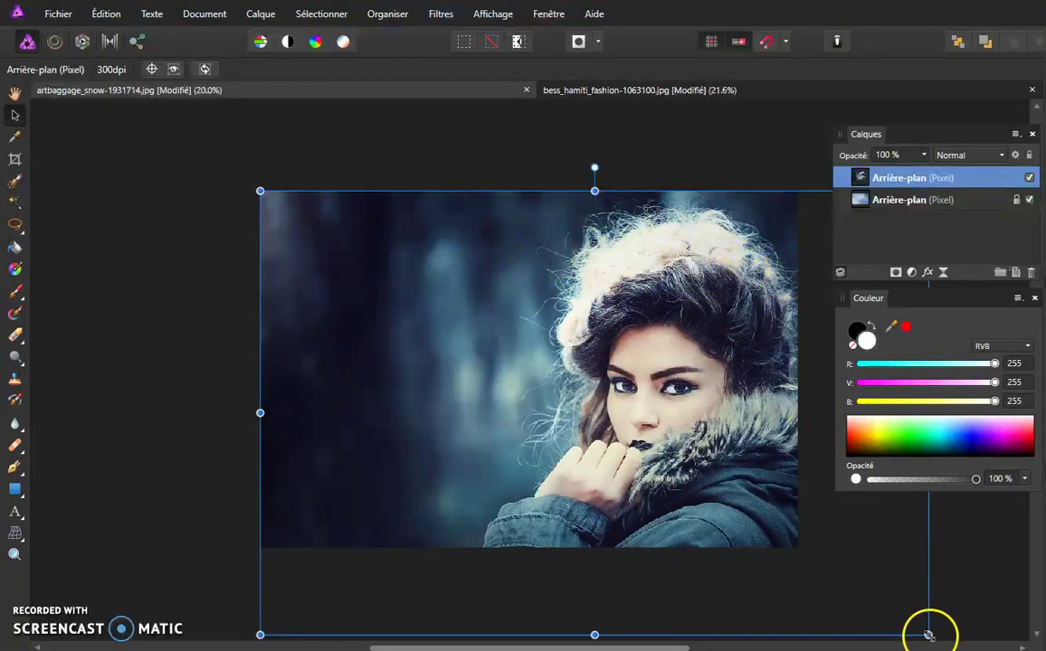
{"action": "left_click_drag", "start_coordinate": [932, 636], "coordinate": [801, 544]}
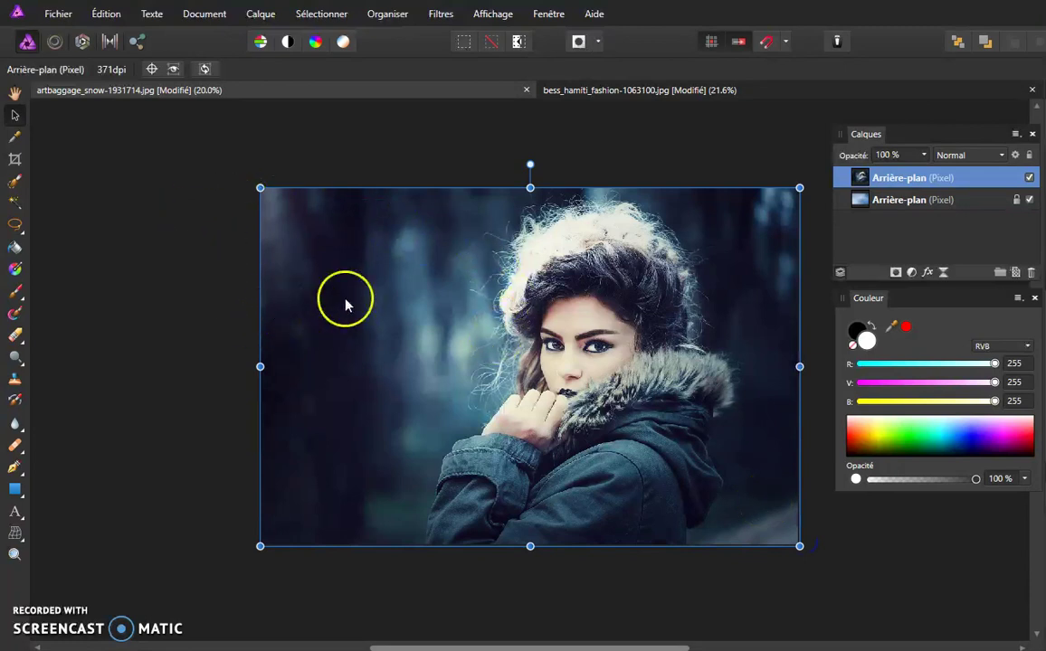
{"action": "left_click", "coordinate": [14, 93]}
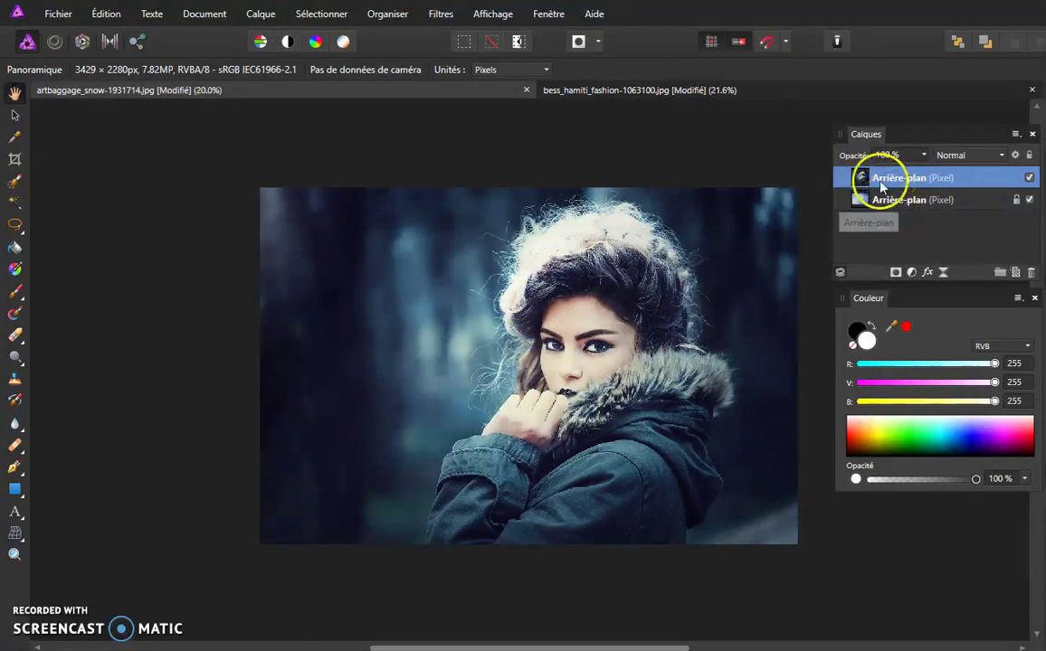
- Compare the portrait against the snow by toggling its visibility, then give it a white layer mask
{"action": "left_click", "coordinate": [899, 201]}
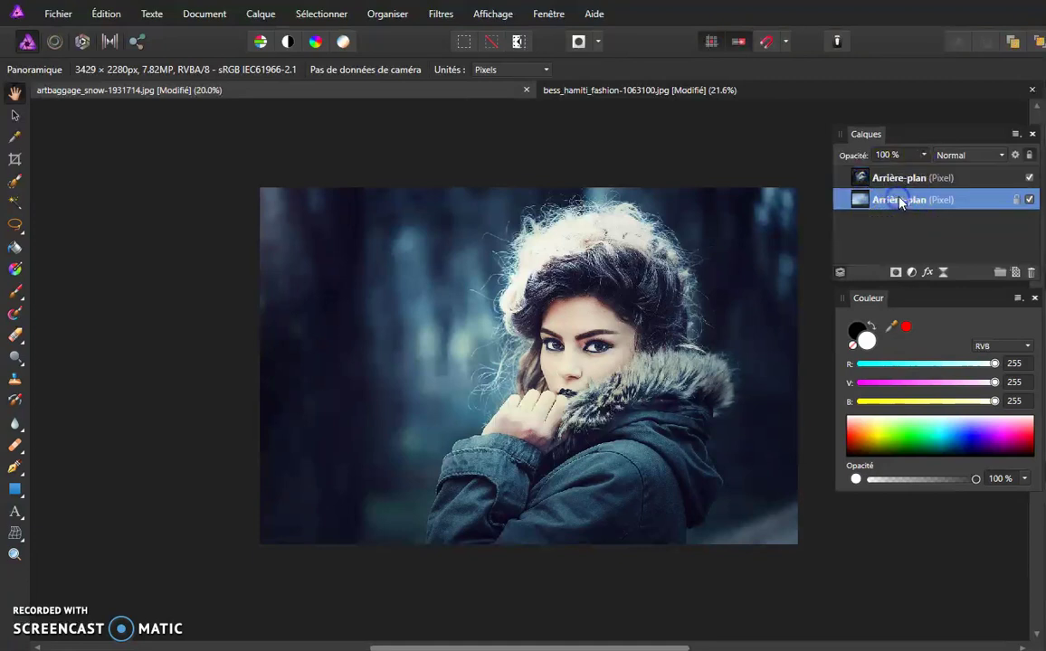
{"action": "left_click", "coordinate": [1030, 178]}
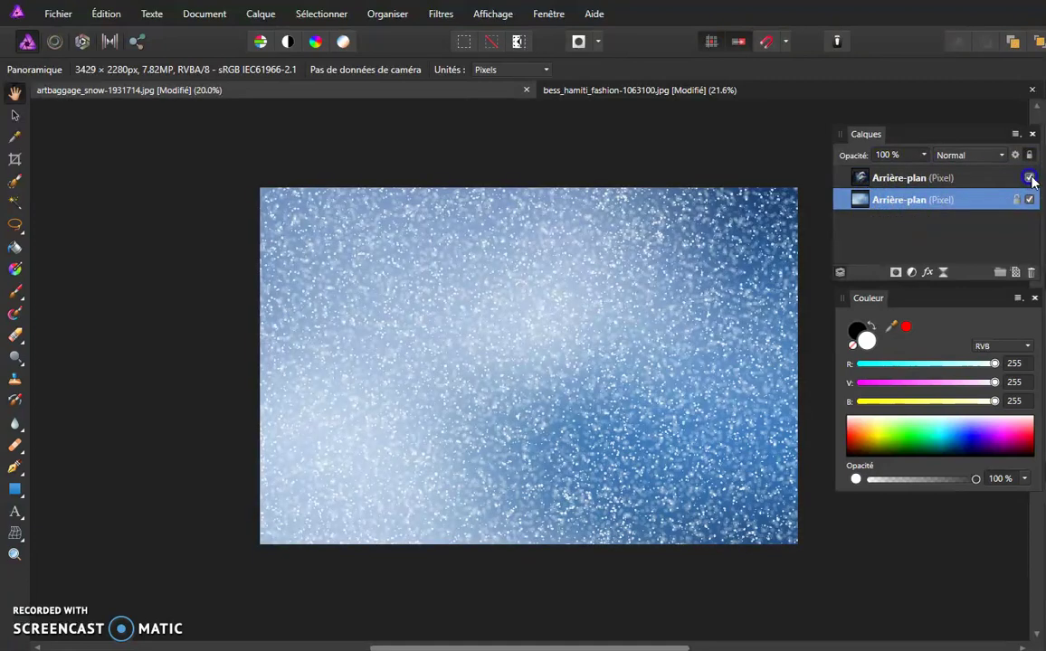
{"action": "left_click", "coordinate": [1030, 179]}
{"action": "left_click", "coordinate": [914, 177]}
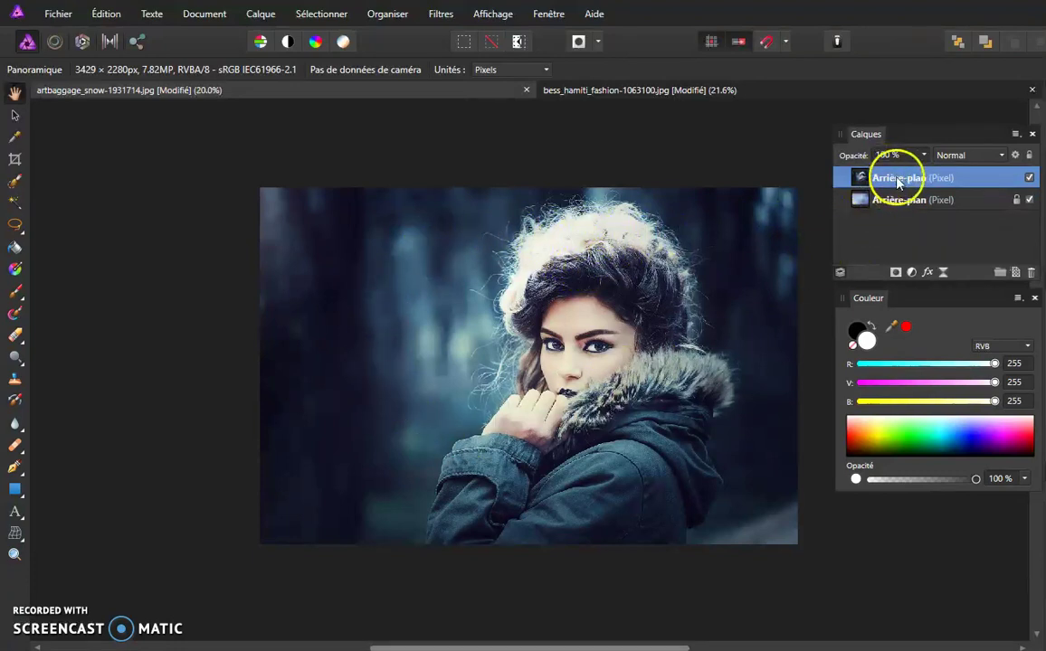
{"action": "left_click", "coordinate": [896, 273]}
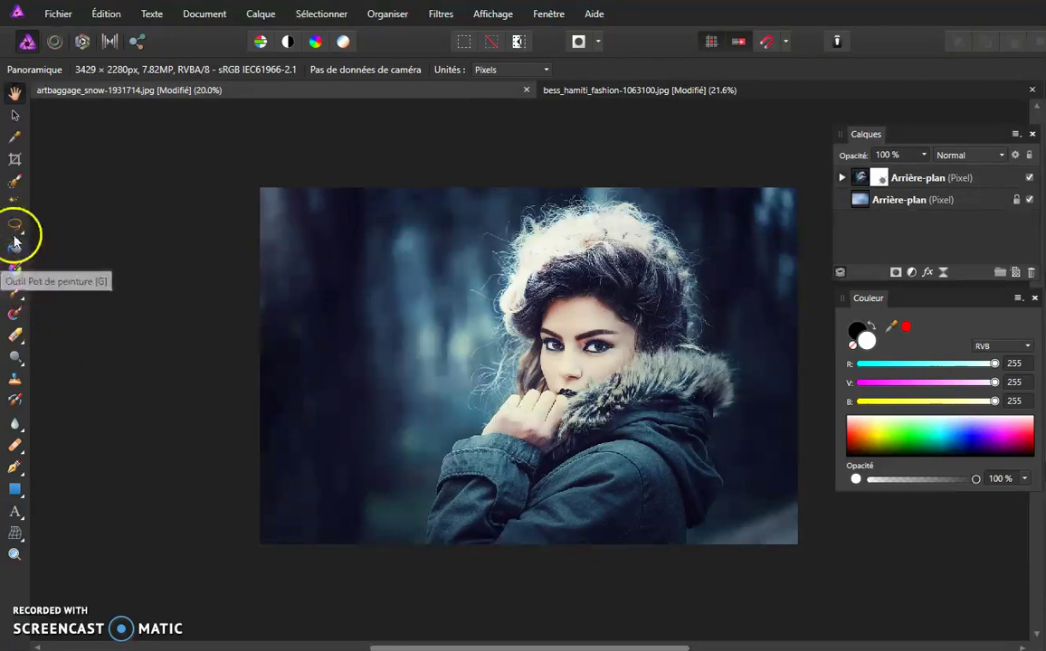
{"action": "left_click", "coordinate": [15, 271]}
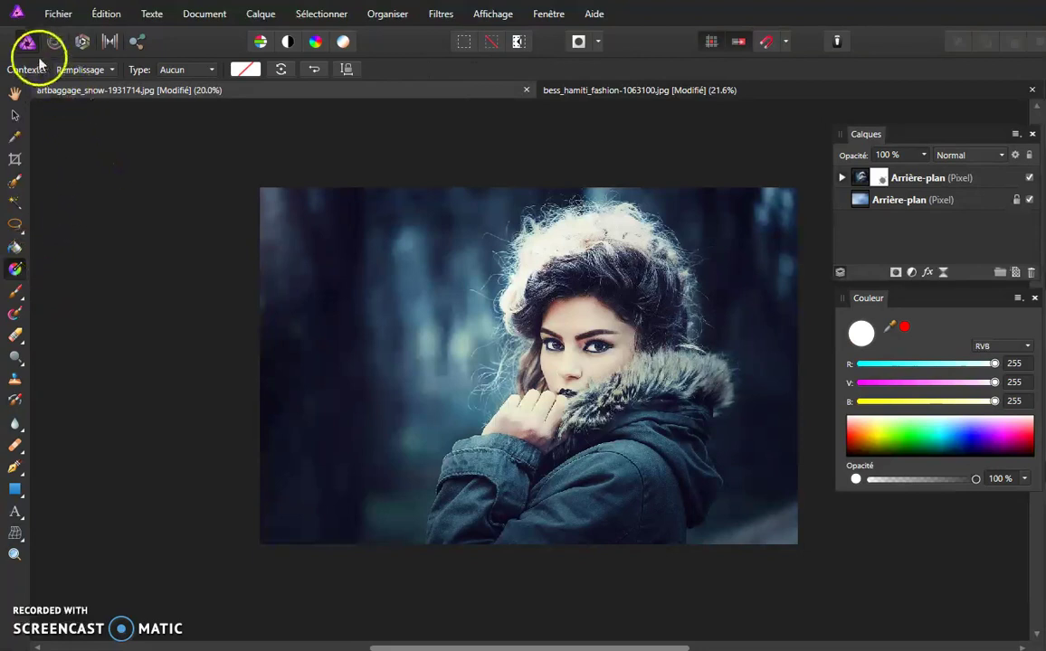
- Draw a linear mask gradient from the left background to her hair, then view it at 50%
{"action": "left_click", "coordinate": [209, 72]}
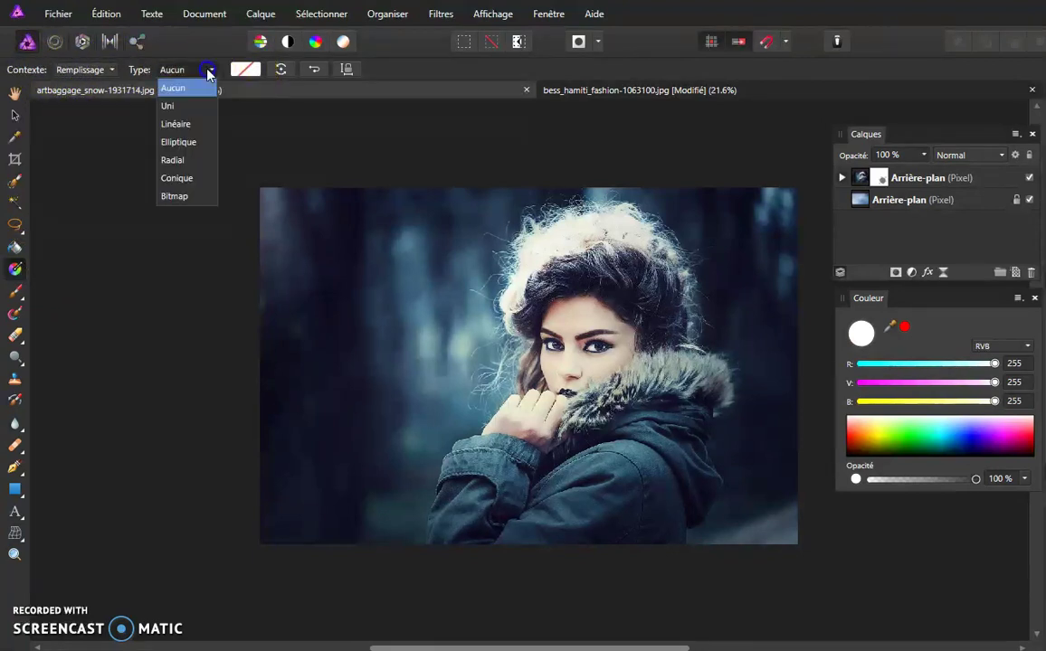
{"action": "left_click", "coordinate": [190, 126]}
{"action": "mouse_move", "coordinate": [260, 188]}
{"action": "left_mouse_down"}
{"action": "mouse_move", "coordinate": [535, 313]}
{"action": "mouse_move", "coordinate": [600, 299]}
{"action": "mouse_move", "coordinate": [462, 340]}
{"action": "left_mouse_up"}
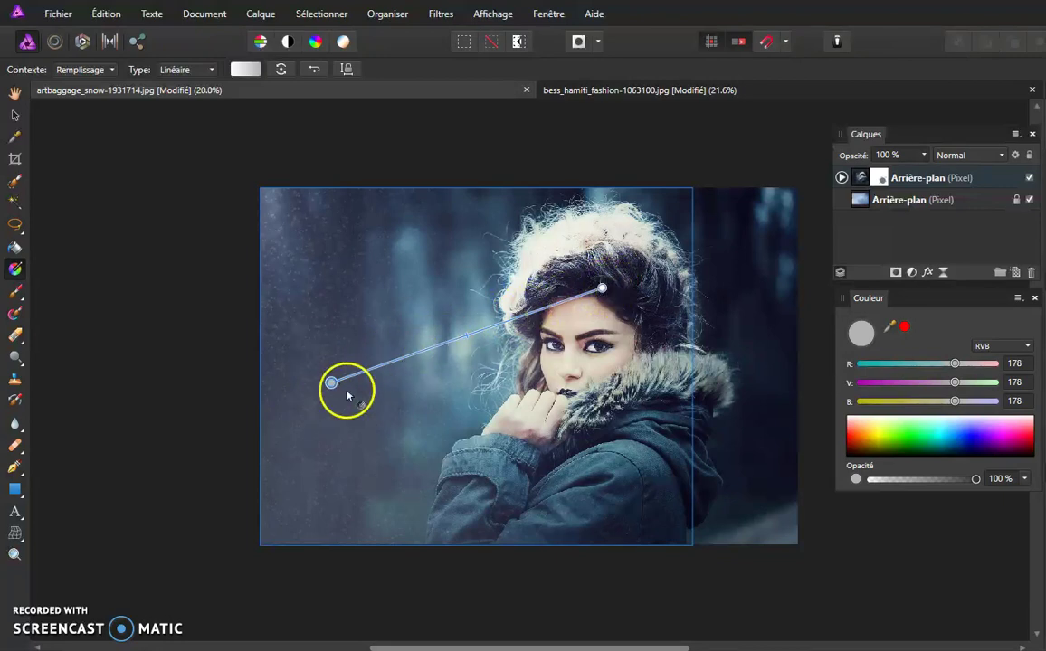
{"action": "key", "text": "ctrl+plus"}
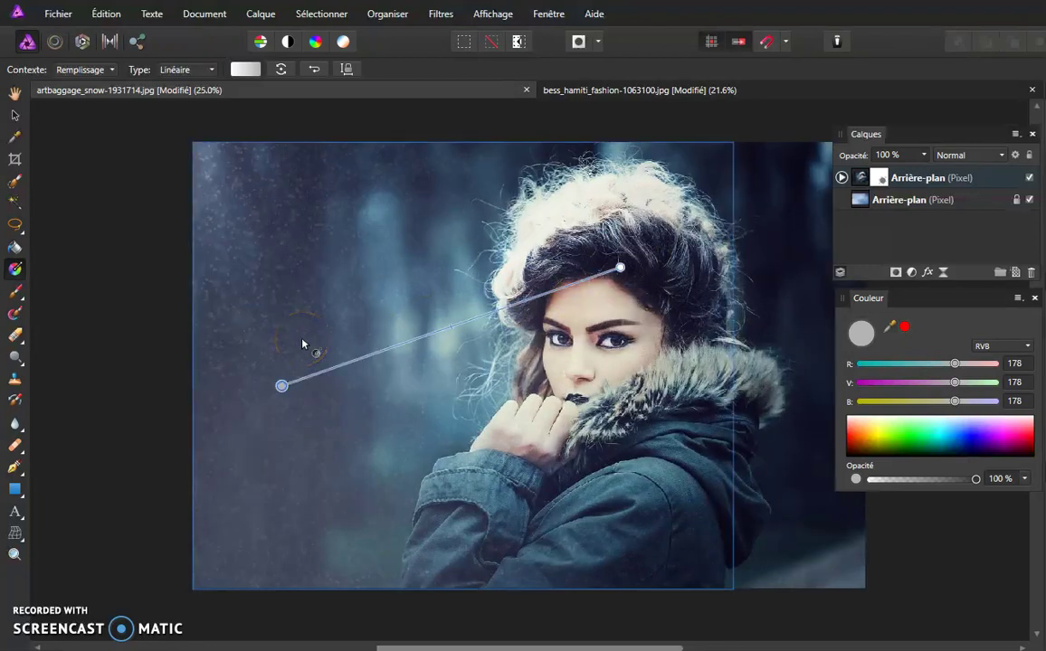
{"action": "key", "text": "ctrl+plus"}
{"action": "key", "text": "ctrl+plus"}
{"action": "left_click_drag", "start_coordinate": [296, 379], "coordinate": [452, 365]}
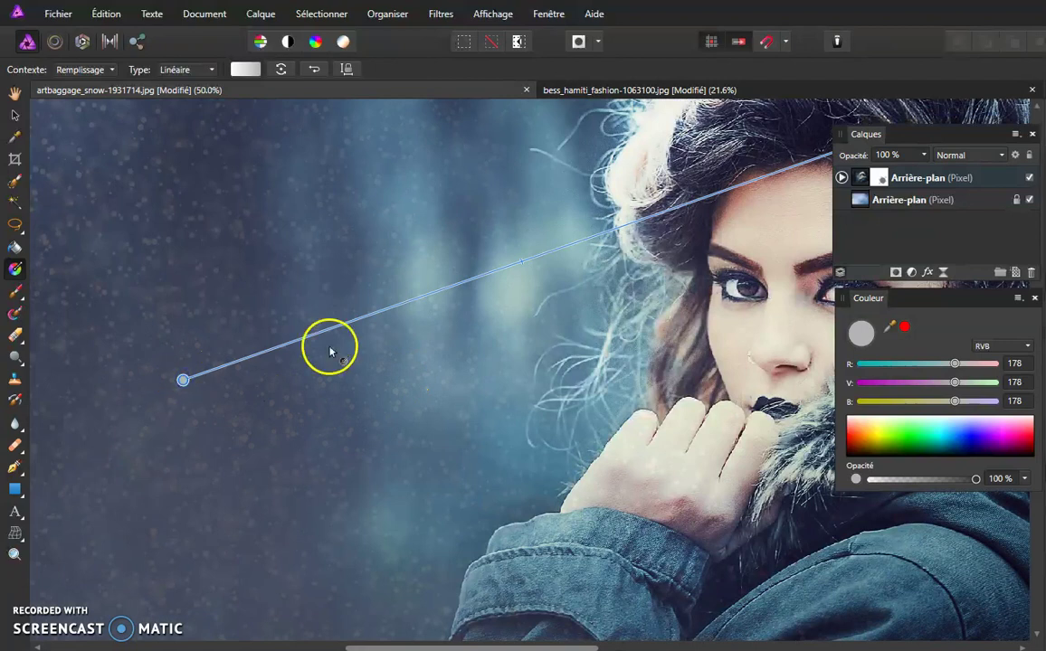
- Set the gradient's start stop to near-black (RGB 3) and zoom out to show the whole image
{"action": "left_click", "coordinate": [861, 334]}
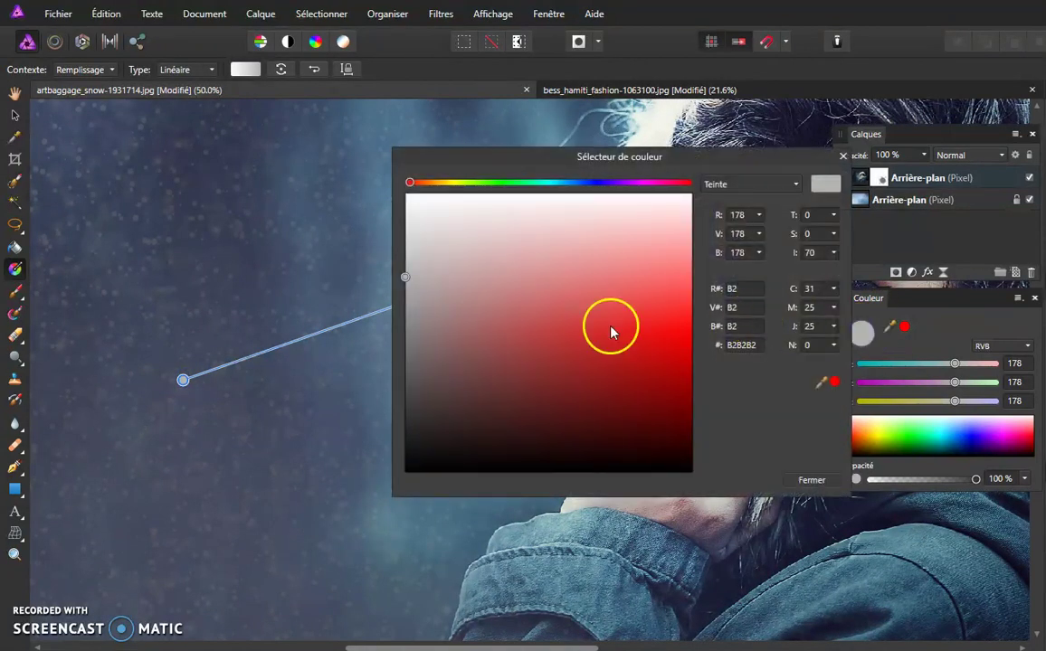
{"action": "left_click", "coordinate": [404, 468]}
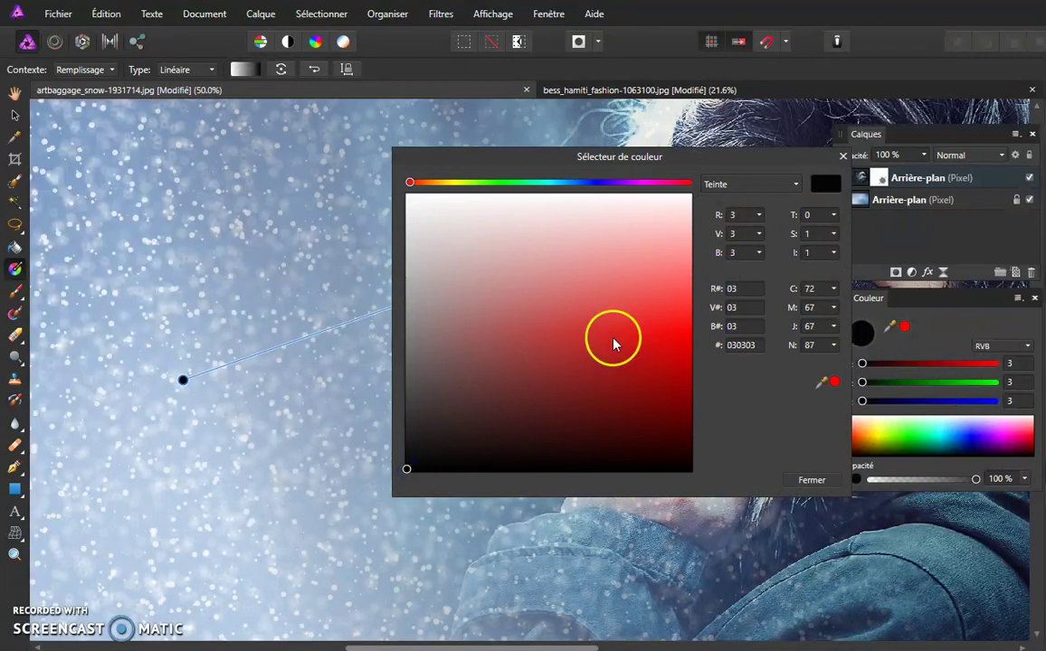
{"action": "left_click", "coordinate": [810, 481]}
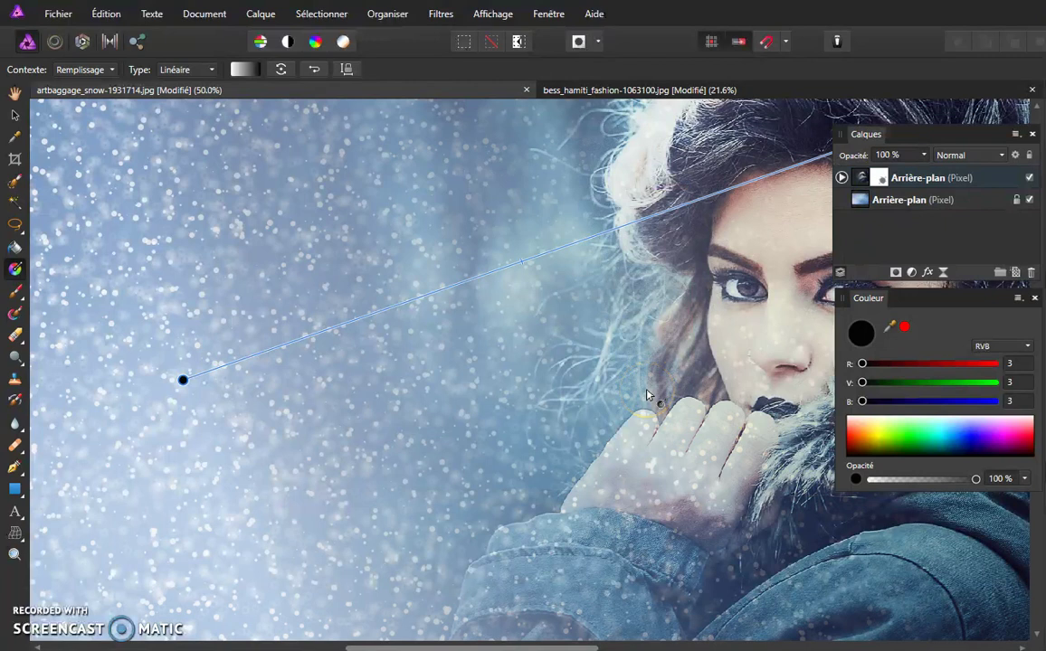
{"action": "key", "text": "ctrl+minus"}
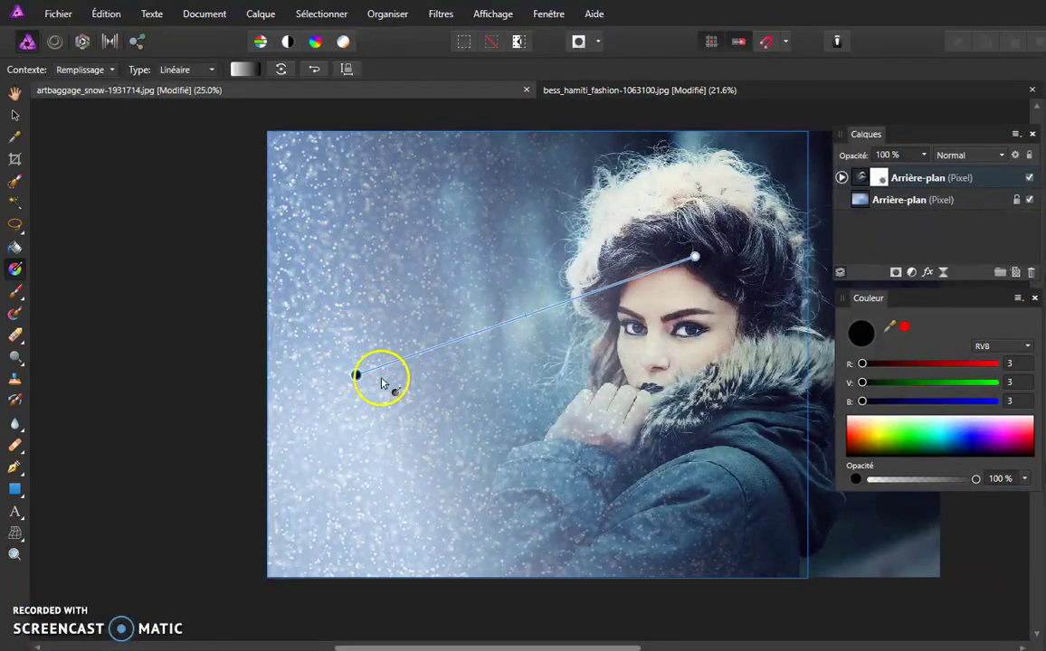
- Set the gradient's other stop to white and stretch its end toward the woman's eye
{"action": "left_click", "coordinate": [694, 257]}
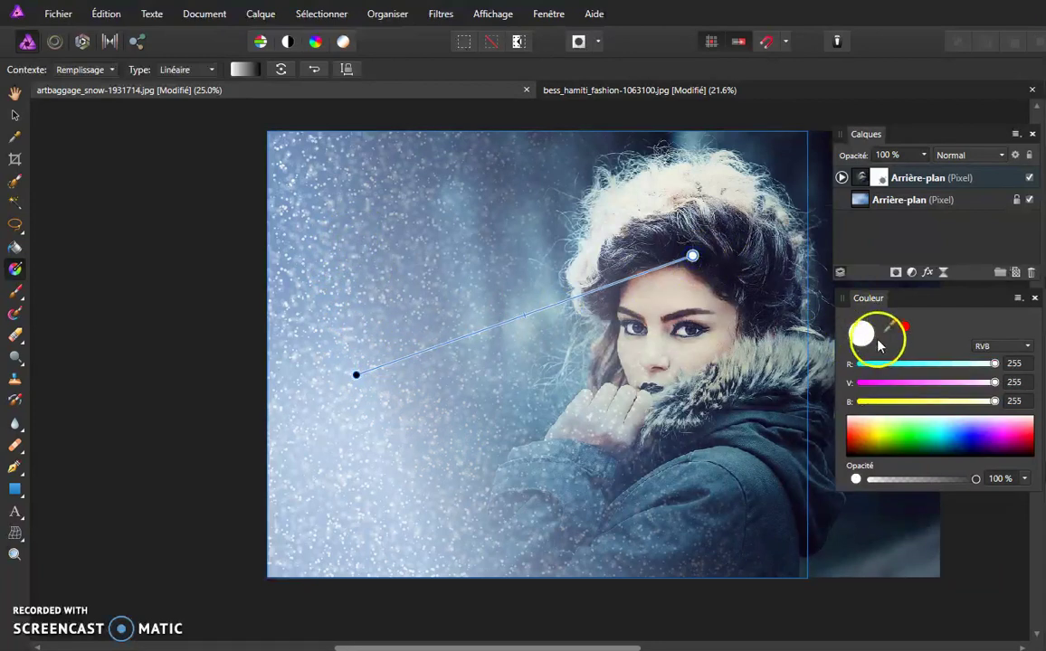
{"action": "mouse_move", "coordinate": [693, 256]}
{"action": "left_mouse_down"}
{"action": "mouse_move", "coordinate": [761, 323]}
{"action": "mouse_move", "coordinate": [450, 355]}
{"action": "left_mouse_up"}
{"action": "left_click", "coordinate": [366, 352]}
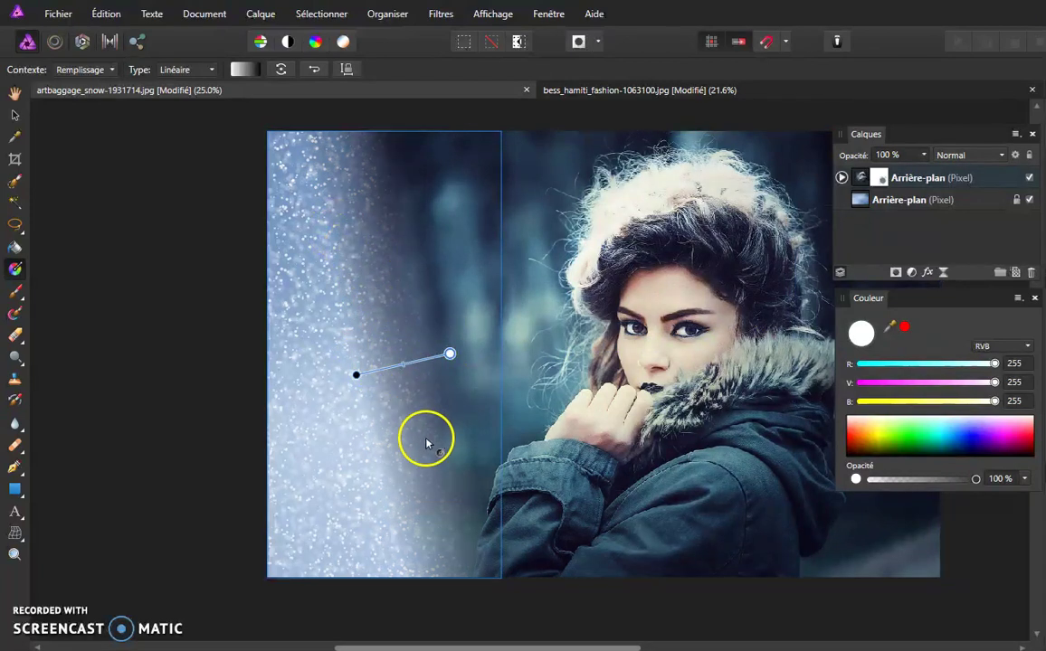
- Select the top layer's mask and redraw the gradient diagonally from lower left to upper right
{"action": "left_click", "coordinate": [841, 178]}
{"action": "left_click", "coordinate": [904, 197]}
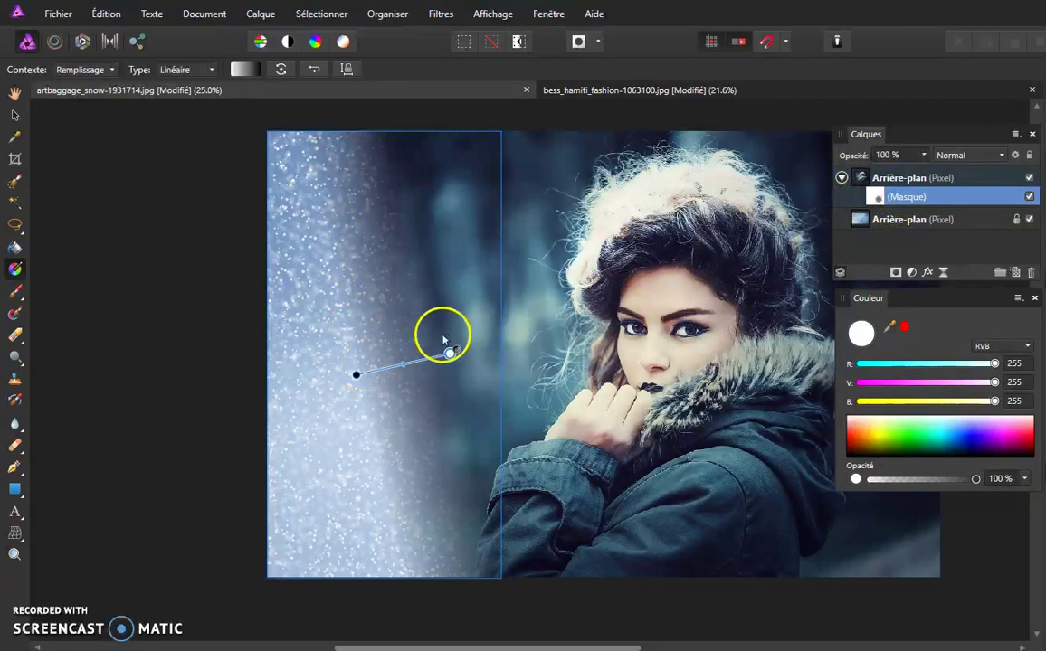
{"action": "left_click_drag", "start_coordinate": [449, 356], "coordinate": [642, 327]}
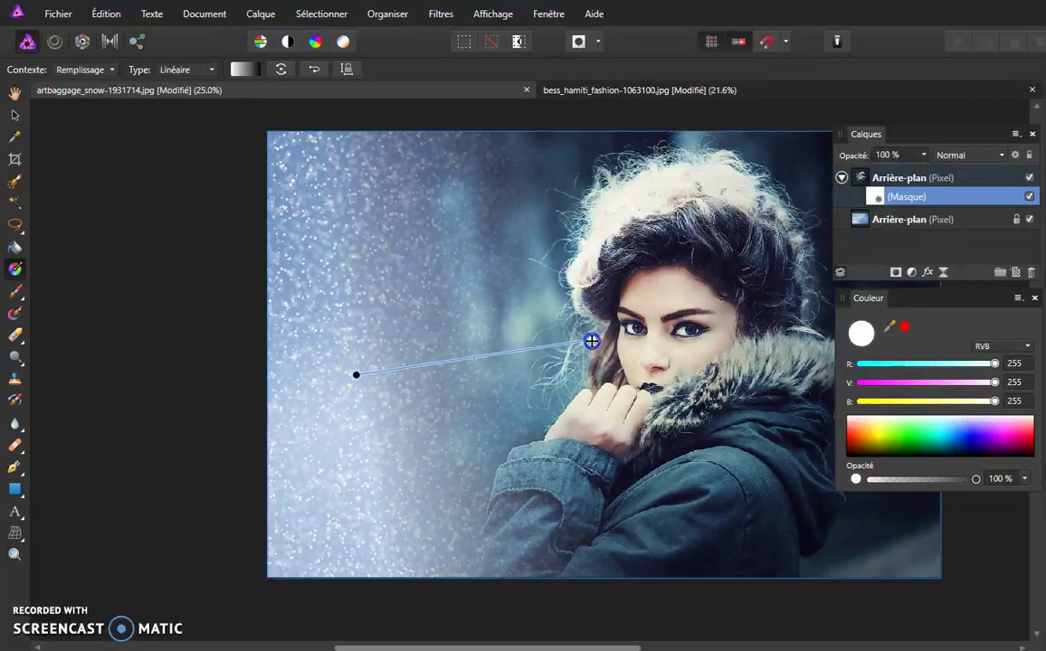
{"action": "left_click", "coordinate": [574, 344]}
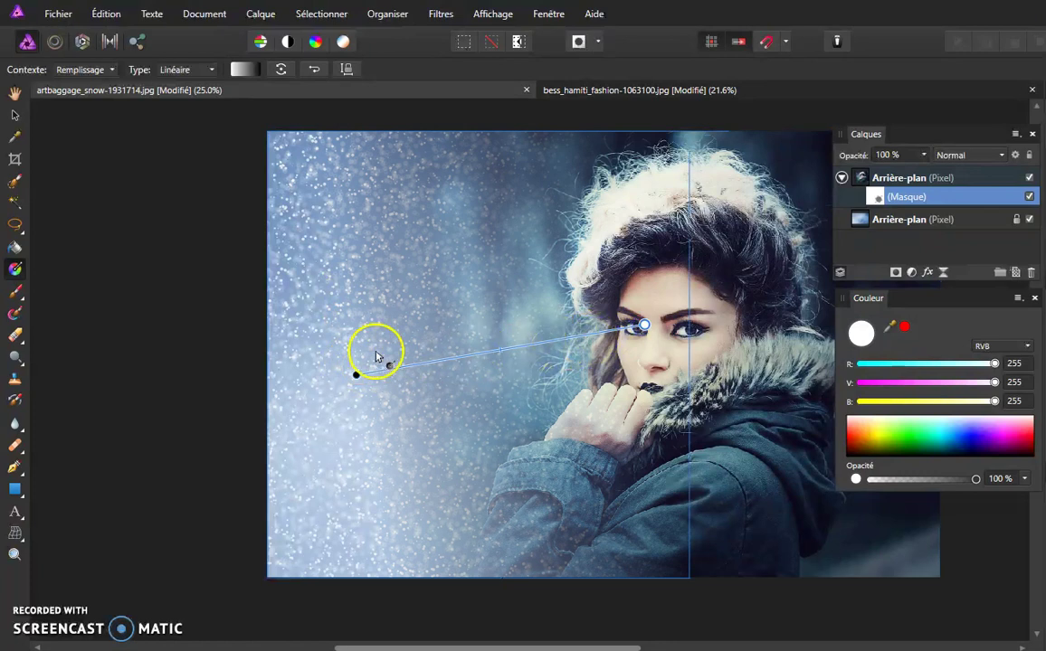
{"action": "mouse_move", "coordinate": [644, 327]}
{"action": "left_mouse_down"}
{"action": "mouse_move", "coordinate": [765, 329]}
{"action": "mouse_move", "coordinate": [789, 300]}
{"action": "mouse_move", "coordinate": [717, 241]}
{"action": "mouse_move", "coordinate": [604, 243]}
{"action": "mouse_move", "coordinate": [688, 226]}
{"action": "left_mouse_up"}
{"action": "mouse_move", "coordinate": [353, 377]}
{"action": "left_mouse_down"}
{"action": "mouse_move", "coordinate": [572, 472]}
{"action": "mouse_move", "coordinate": [659, 481]}
{"action": "mouse_move", "coordinate": [782, 457]}
{"action": "mouse_move", "coordinate": [800, 444]}
{"action": "mouse_move", "coordinate": [598, 405]}
{"action": "mouse_move", "coordinate": [561, 254]}
{"action": "mouse_move", "coordinate": [707, 221]}
{"action": "mouse_move", "coordinate": [661, 201]}
{"action": "mouse_move", "coordinate": [654, 230]}
{"action": "mouse_move", "coordinate": [593, 274]}
{"action": "mouse_move", "coordinate": [487, 299]}
{"action": "mouse_move", "coordinate": [411, 343]}
{"action": "mouse_move", "coordinate": [554, 475]}
{"action": "mouse_move", "coordinate": [544, 516]}
{"action": "mouse_move", "coordinate": [465, 514]}
{"action": "mouse_move", "coordinate": [401, 483]}
{"action": "left_mouse_up"}
{"action": "left_click_drag", "start_coordinate": [688, 225], "coordinate": [799, 186]}
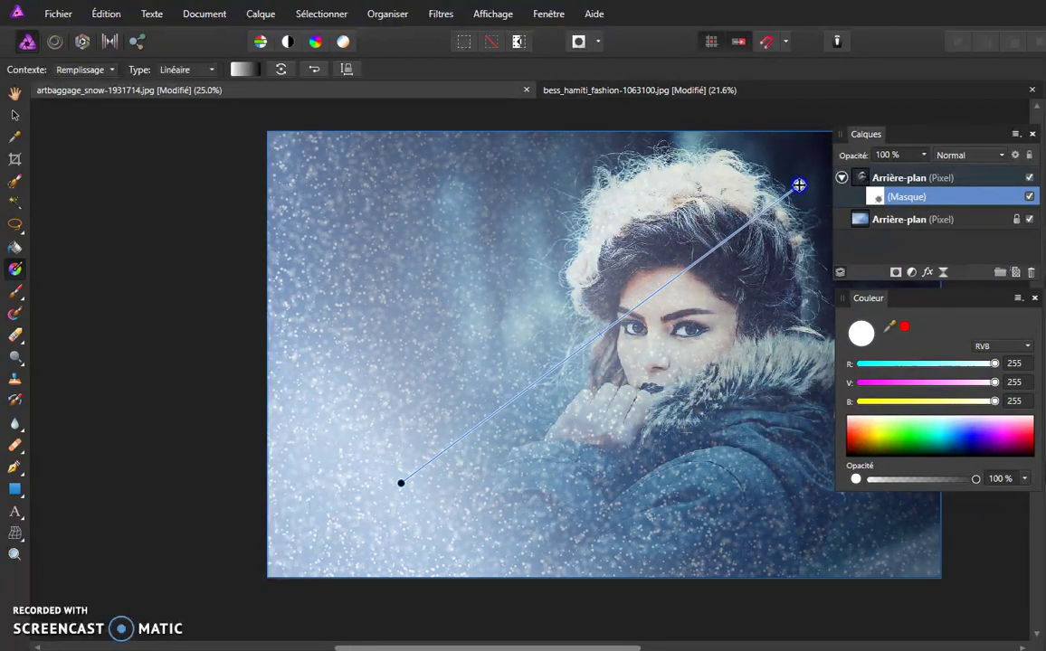
{"action": "mouse_move", "coordinate": [671, 350]}
{"action": "left_mouse_down"}
{"action": "mouse_move", "coordinate": [516, 366]}
{"action": "mouse_move", "coordinate": [530, 292]}
{"action": "left_mouse_up"}
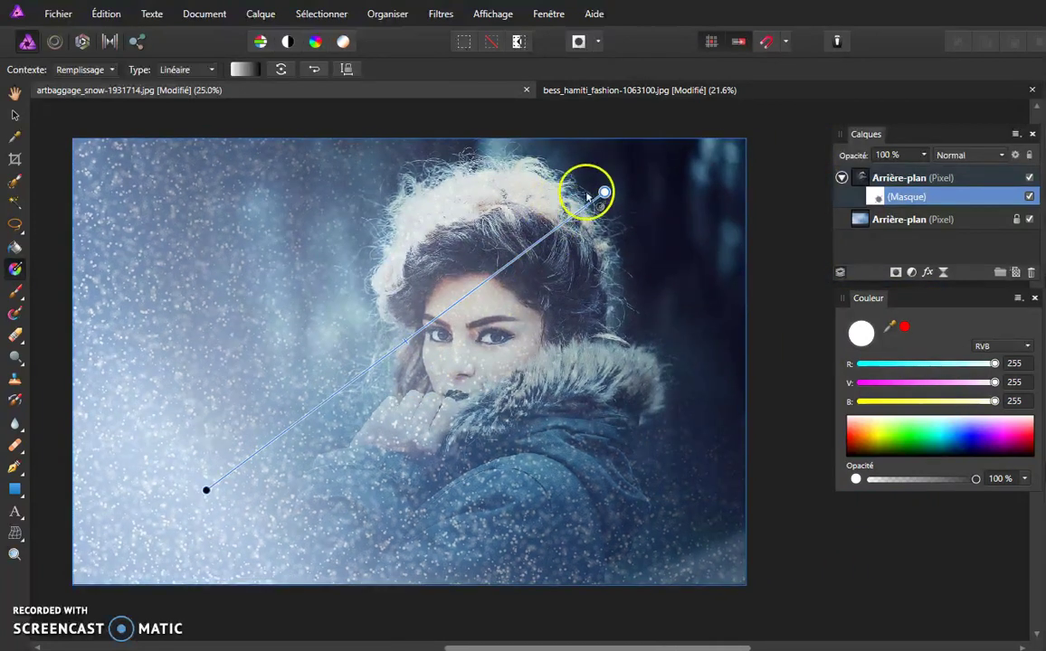
{"action": "left_click_drag", "start_coordinate": [604, 191], "coordinate": [671, 191]}
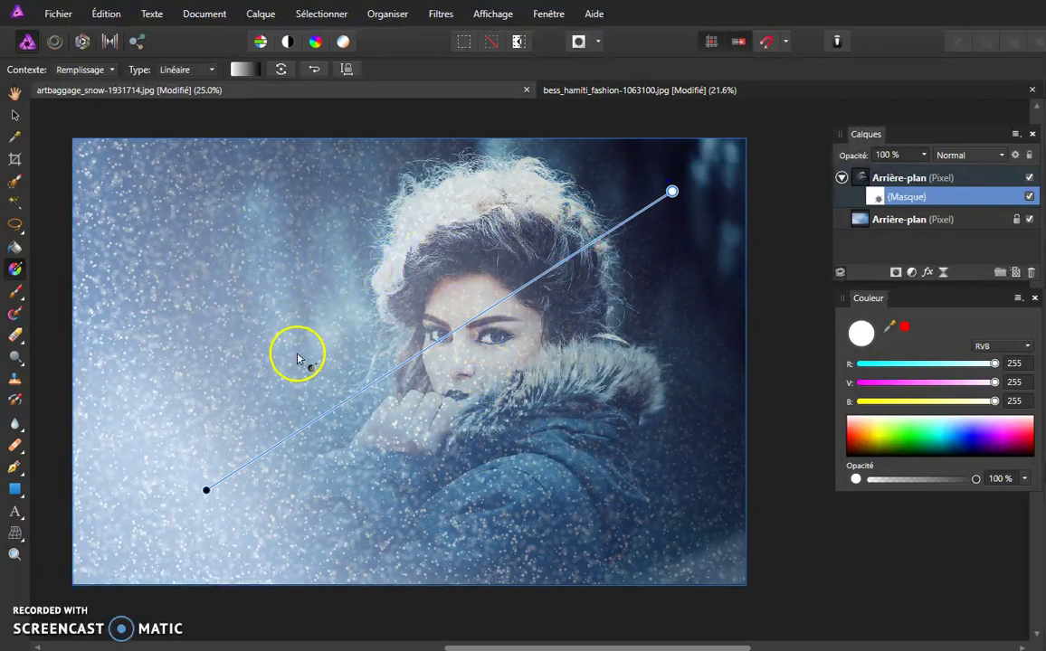
- Switch the mask gradient to radial and draw it outward from her face
{"action": "left_click", "coordinate": [208, 69]}
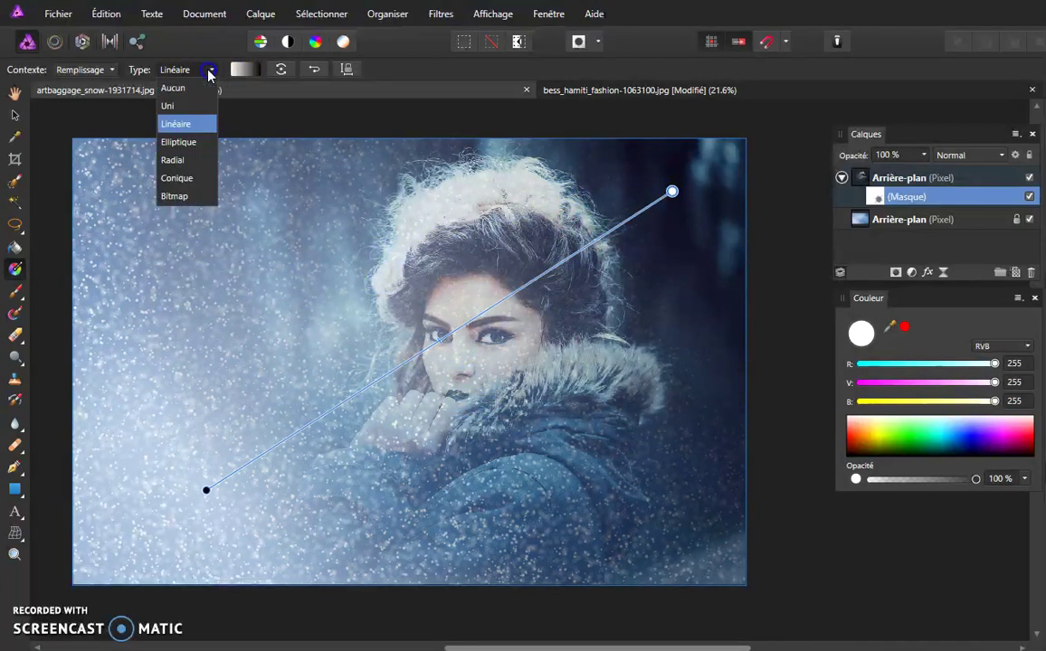
{"action": "left_click", "coordinate": [190, 158]}
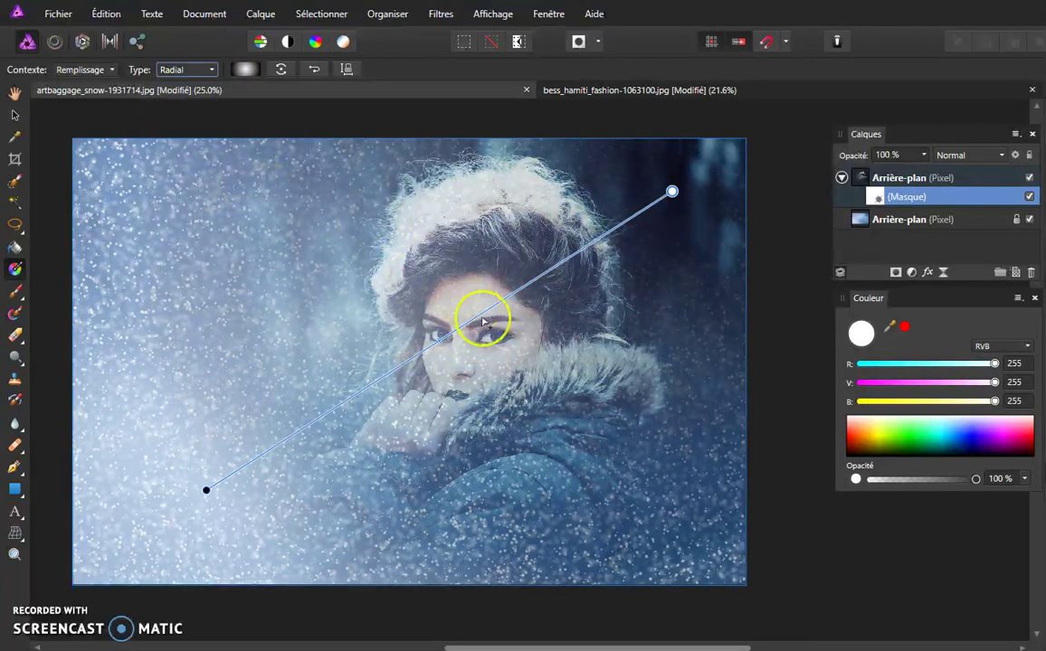
{"action": "mouse_move", "coordinate": [462, 304]}
{"action": "left_mouse_down"}
{"action": "mouse_move", "coordinate": [686, 299]}
{"action": "mouse_move", "coordinate": [670, 306]}
{"action": "left_mouse_up"}
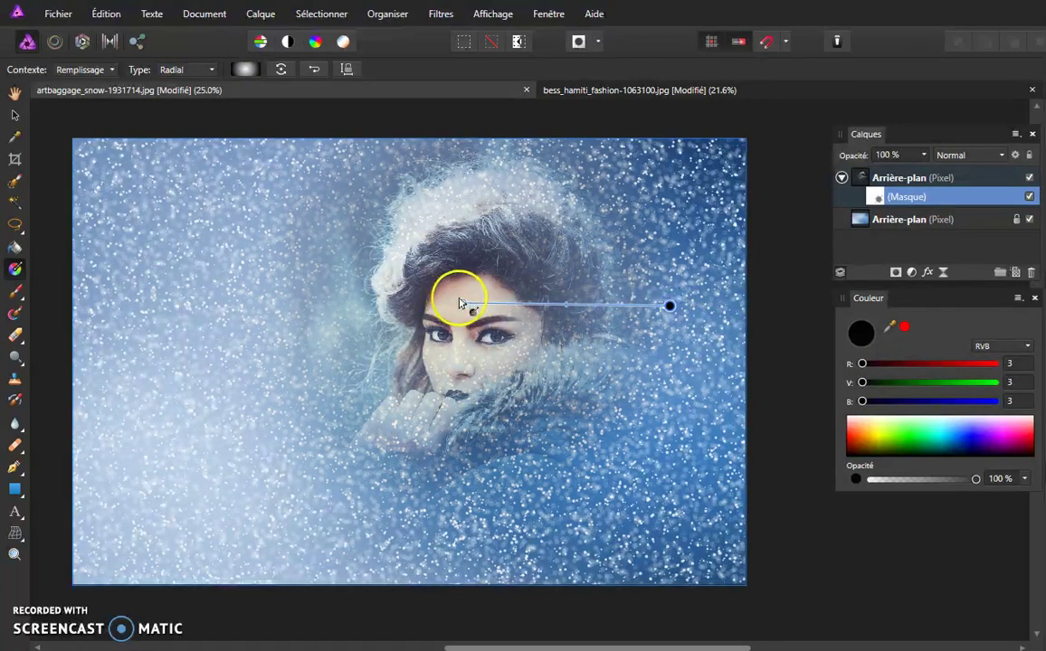
- Reshape the radial gradient's outer edge and move its centre toward her mouth
{"action": "left_click_drag", "start_coordinate": [459, 303], "coordinate": [477, 341]}
{"action": "left_click", "coordinate": [689, 342]}
{"action": "mouse_move", "coordinate": [691, 343]}
{"action": "left_mouse_down"}
{"action": "mouse_move", "coordinate": [737, 379]}
{"action": "mouse_move", "coordinate": [801, 380]}
{"action": "left_mouse_up"}
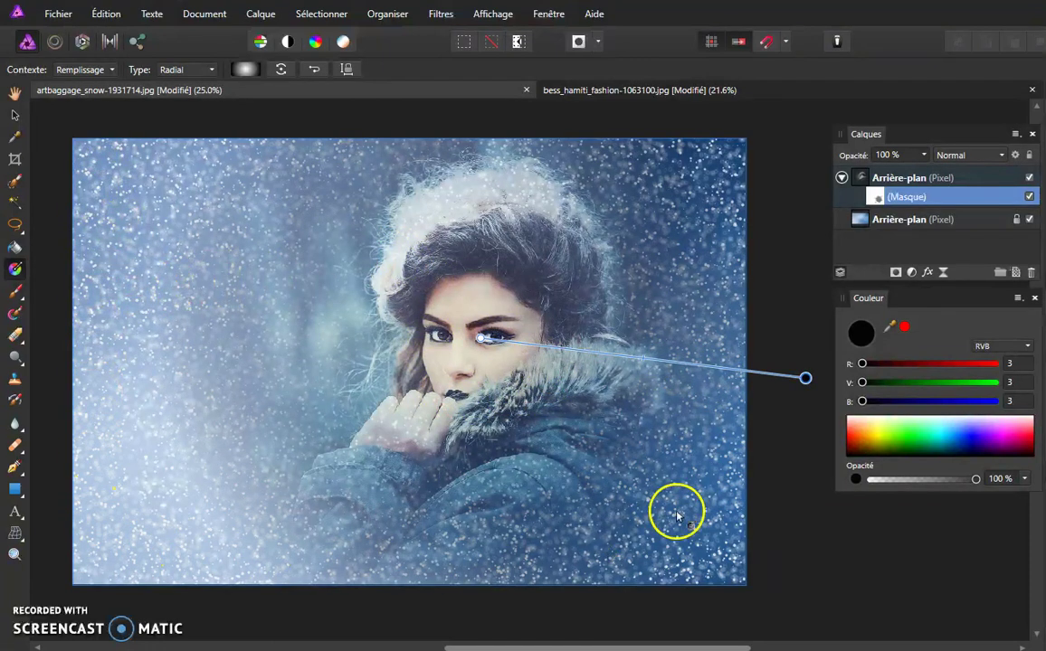
{"action": "left_click_drag", "start_coordinate": [805, 379], "coordinate": [763, 440]}
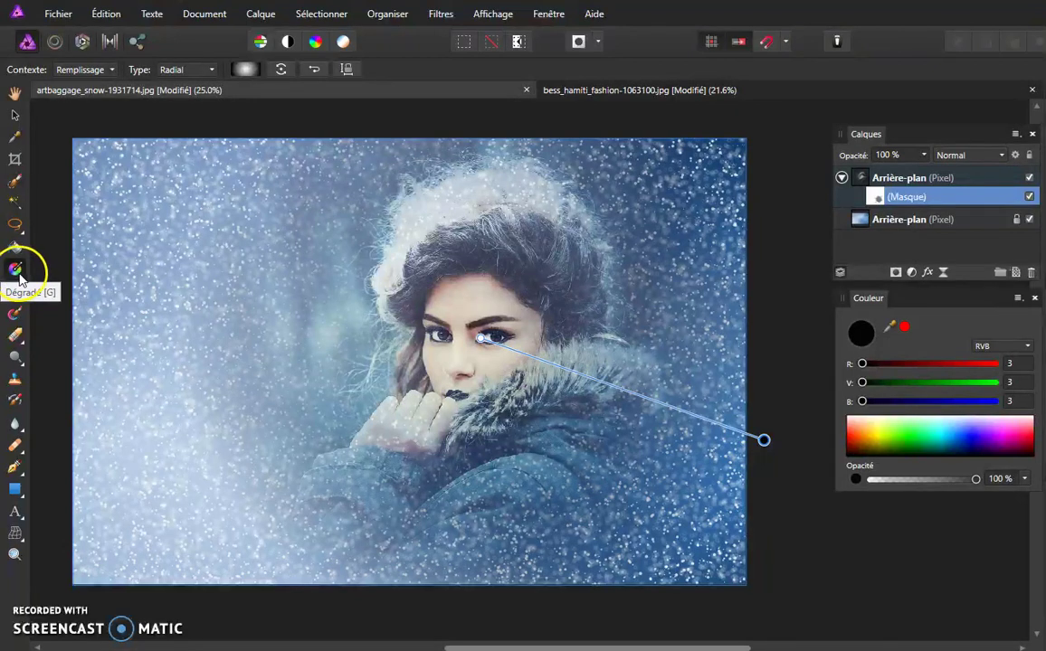
{"action": "mouse_move", "coordinate": [765, 442]}
{"action": "left_mouse_down"}
{"action": "mouse_move", "coordinate": [581, 494]}
{"action": "mouse_move", "coordinate": [633, 487]}
{"action": "mouse_move", "coordinate": [721, 510]}
{"action": "mouse_move", "coordinate": [712, 523]}
{"action": "mouse_move", "coordinate": [745, 516]}
{"action": "mouse_move", "coordinate": [757, 141]}
{"action": "mouse_move", "coordinate": [713, 161]}
{"action": "left_mouse_up"}
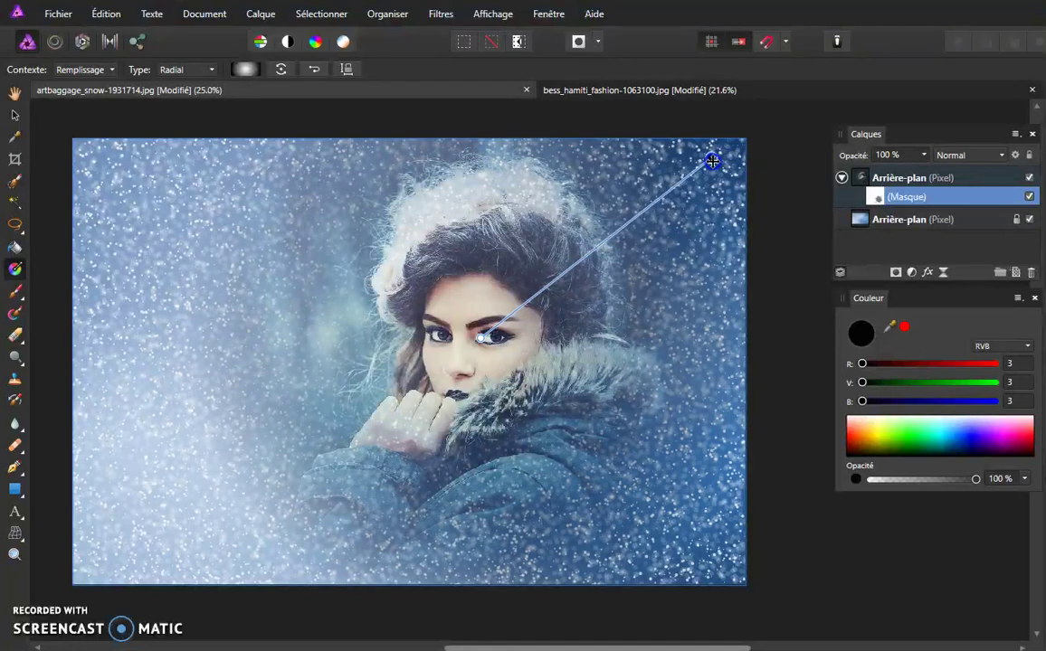
{"action": "mouse_move", "coordinate": [482, 339]}
{"action": "left_mouse_down"}
{"action": "mouse_move", "coordinate": [480, 331]}
{"action": "mouse_move", "coordinate": [466, 375]}
{"action": "left_mouse_up"}
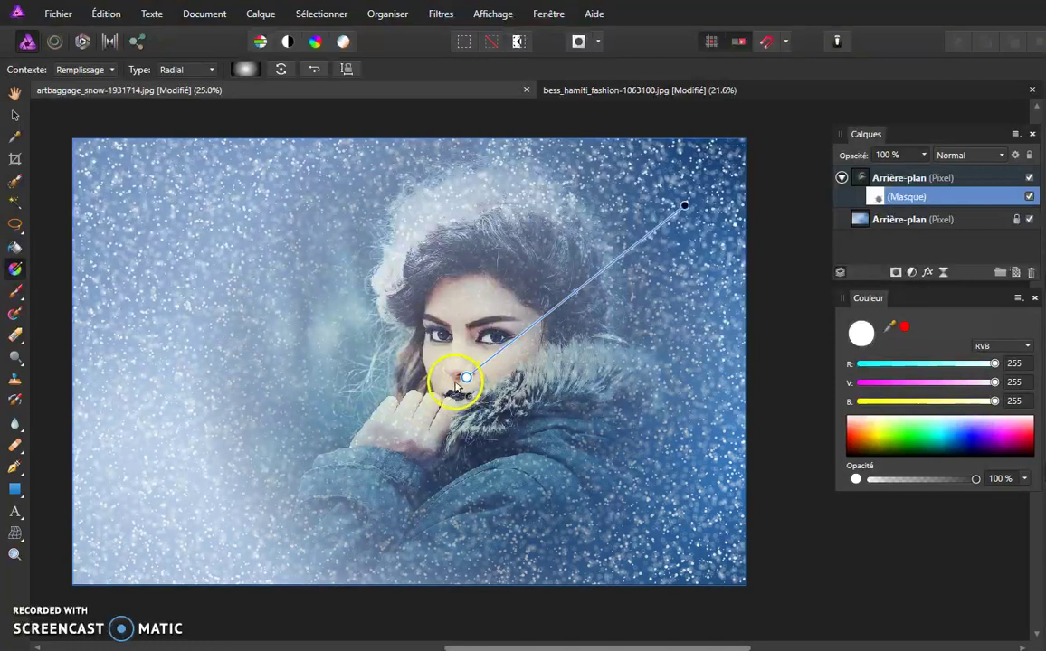